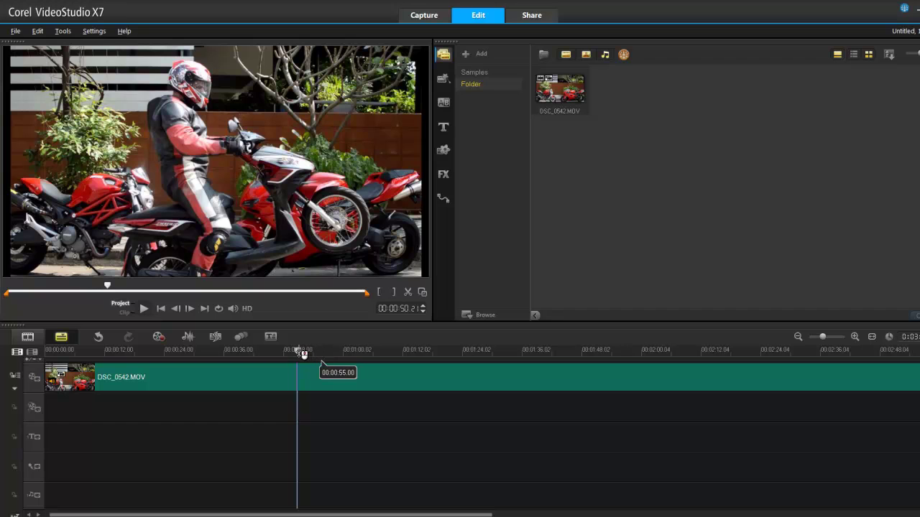
Place the playhead at 00:00:50.21 on the DSC_0542.MOV clip and enlarge the preview to fill the window
mouse_move(304, 353)
mouse_down()
mouse_move(280, 352)
mouse_move(299, 352)
mouse_move(294, 360)
mouse_move(301, 351)
mouse_up()
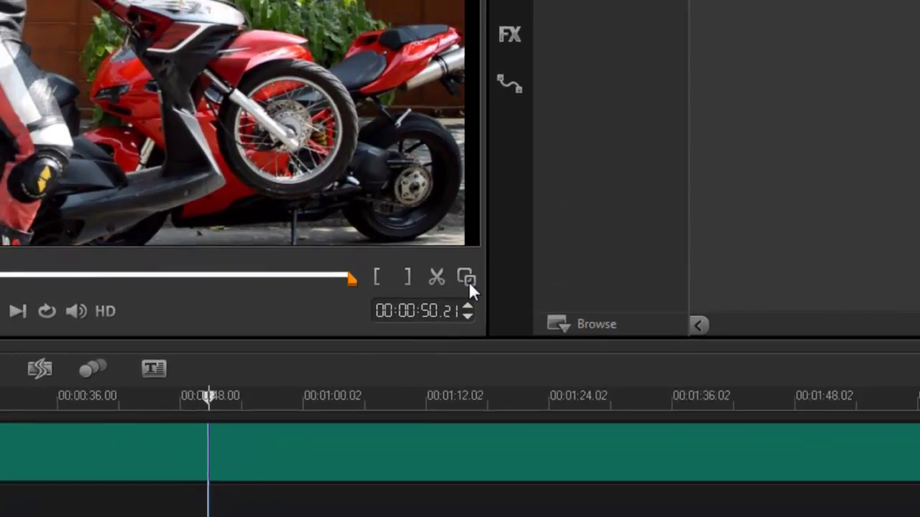
click(473, 276)
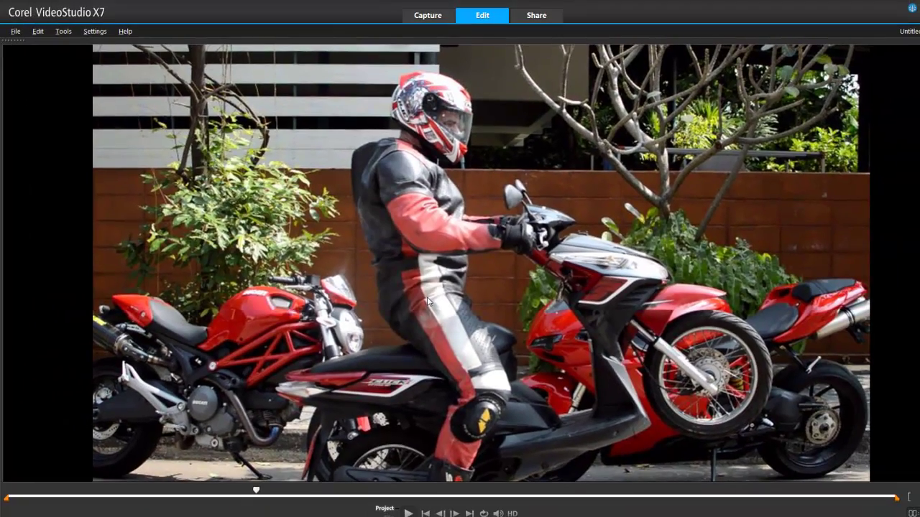
click(38, 31)
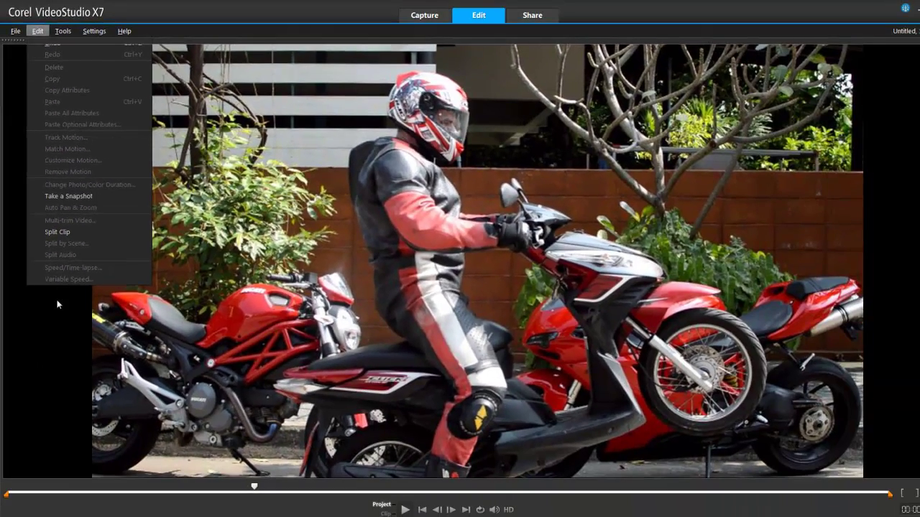
click(57, 303)
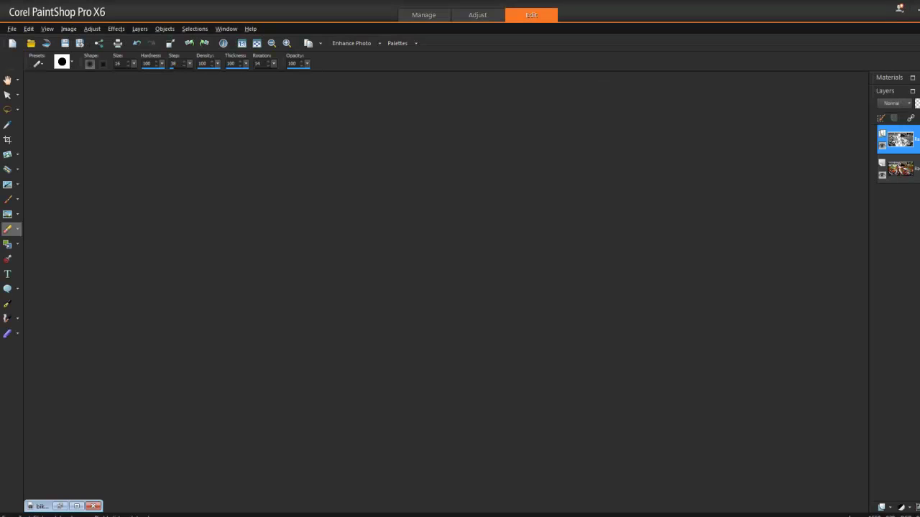
Switch to PaintShop Pro and use its area screen capture to grab the whole video frame from the enlarged VideoStudio preview
click(11, 29)
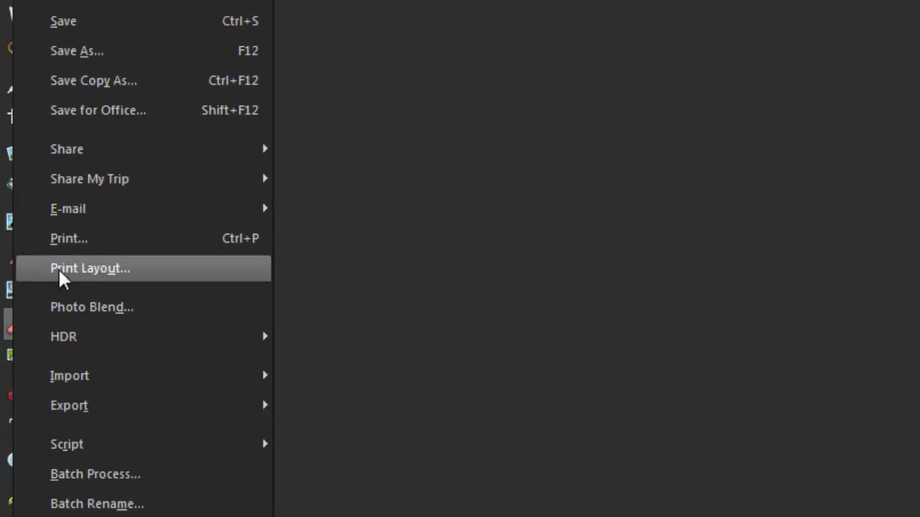
mouse_move(75, 491)
mouse_move(339, 220)
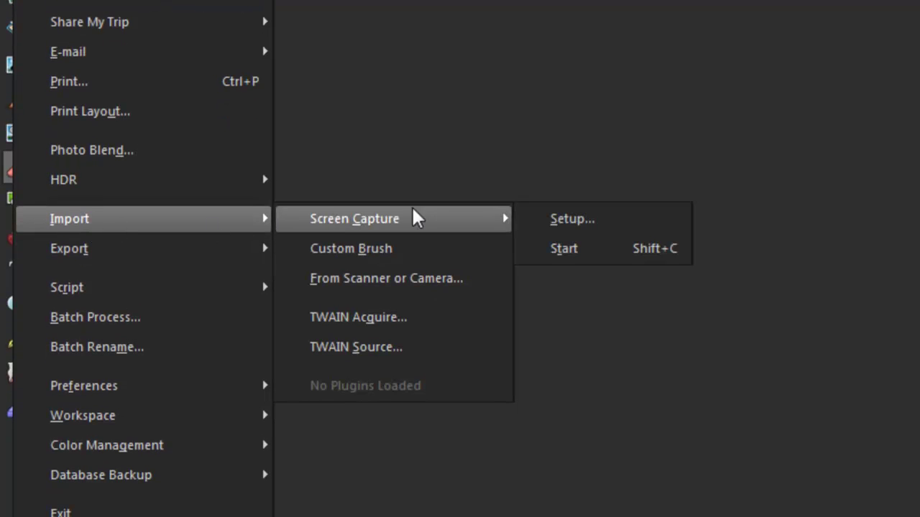
click(566, 220)
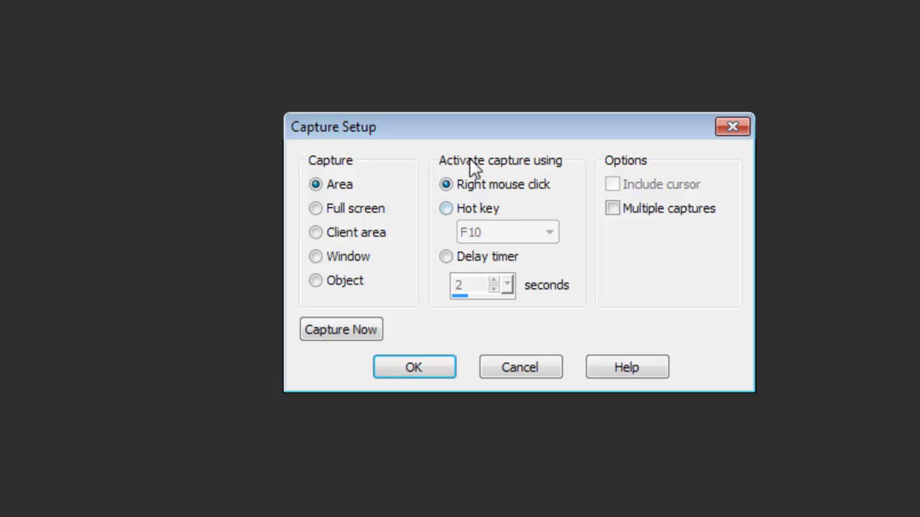
click(333, 330)
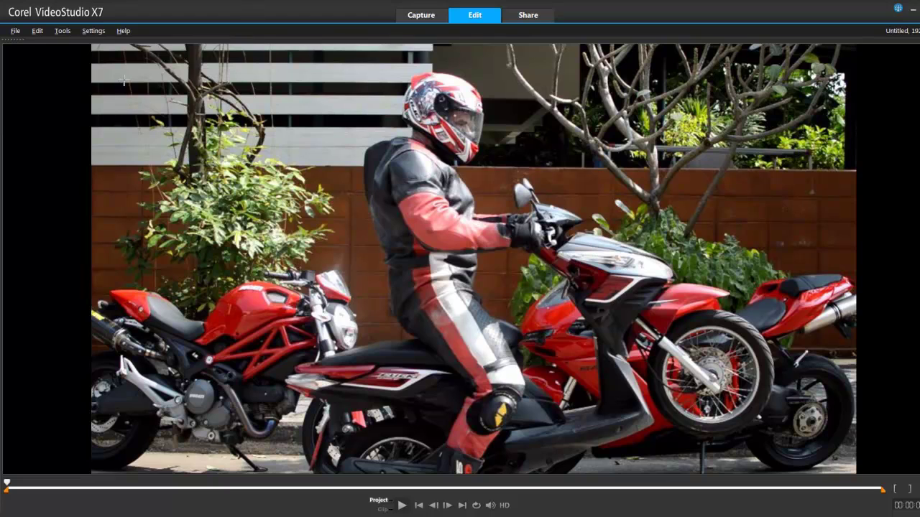
drag(92, 45, 856, 474)
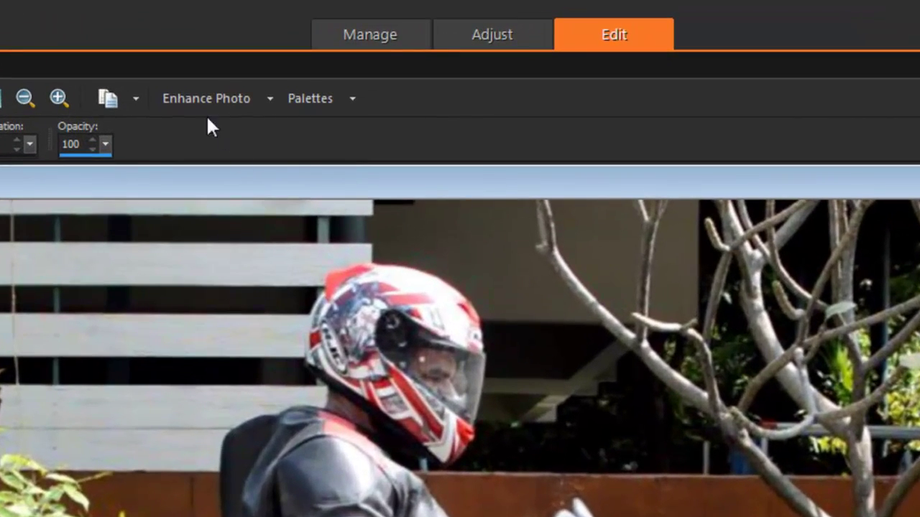
Apply One Step Photo Fix to the captured image and split its channels to RGB
click(272, 99)
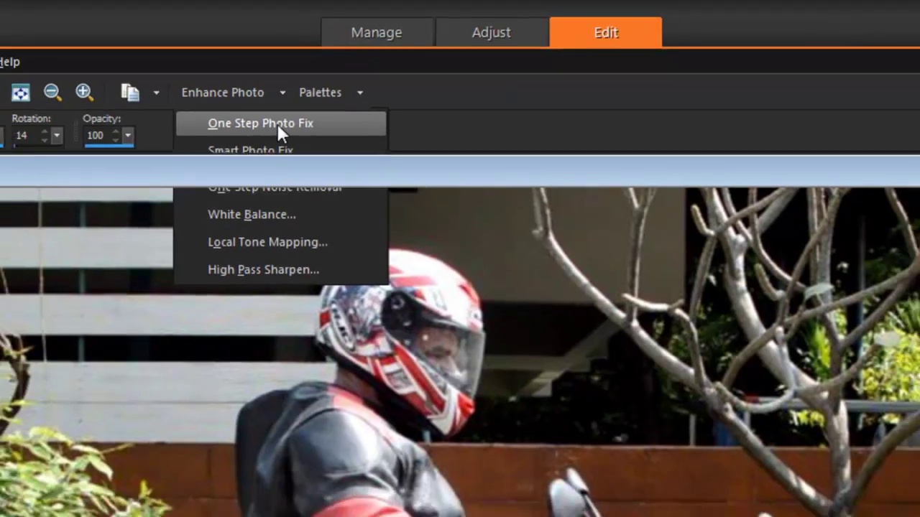
click(264, 131)
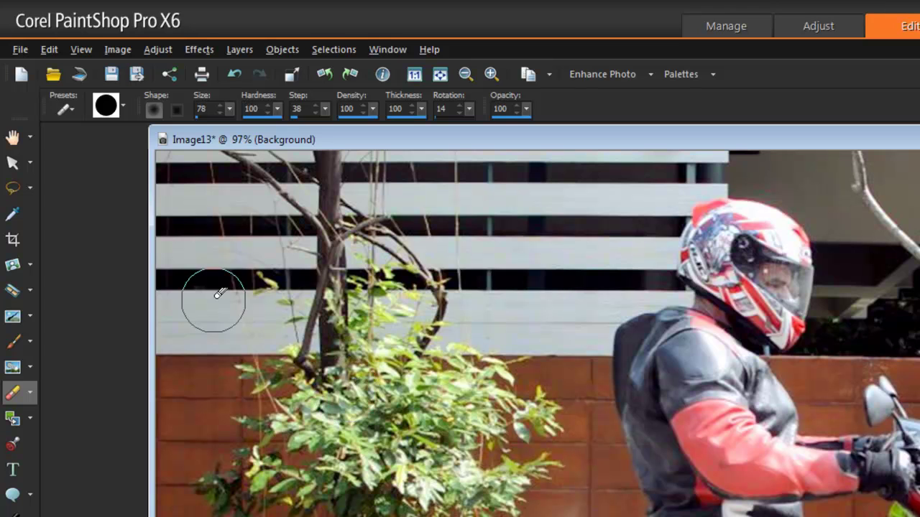
click(113, 50)
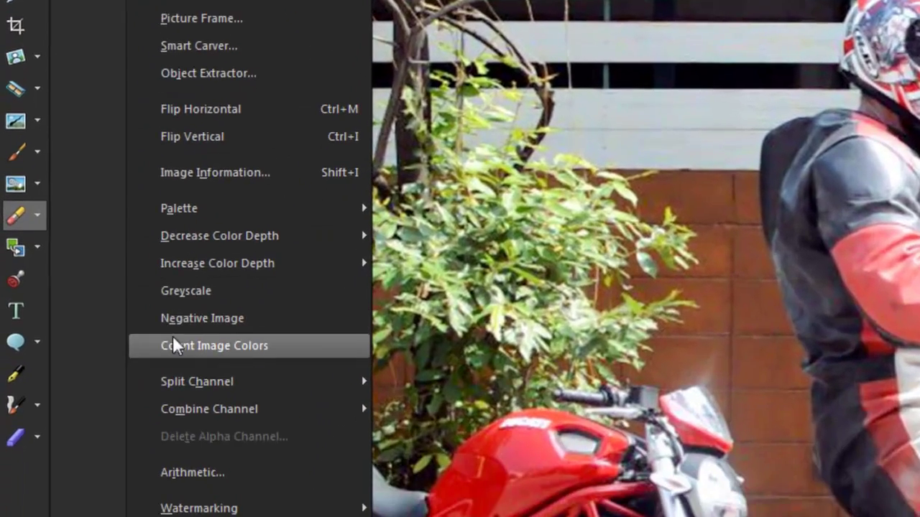
mouse_move(150, 516)
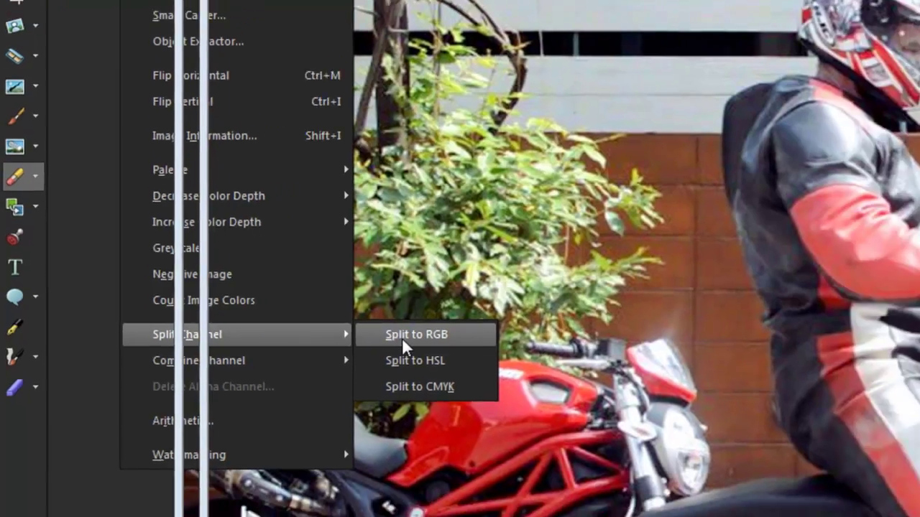
click(453, 342)
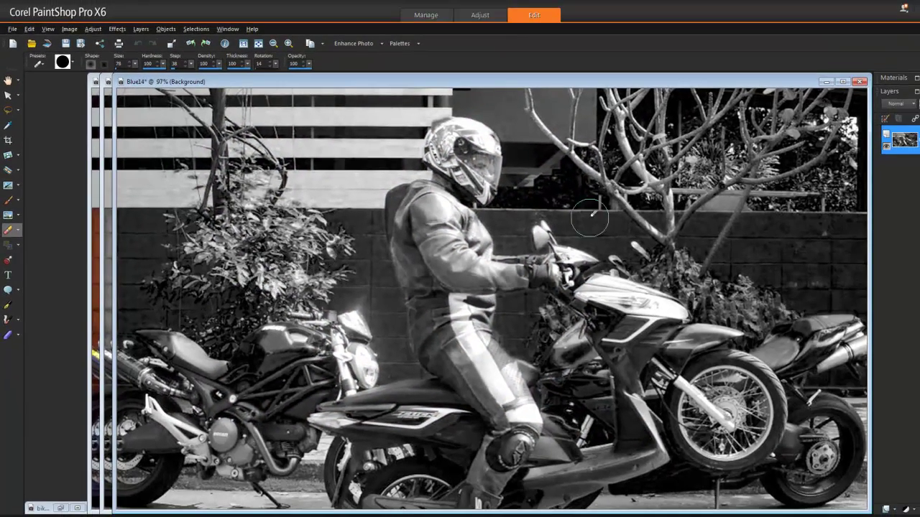
Close the blue and green channel images without saving them
click(860, 82)
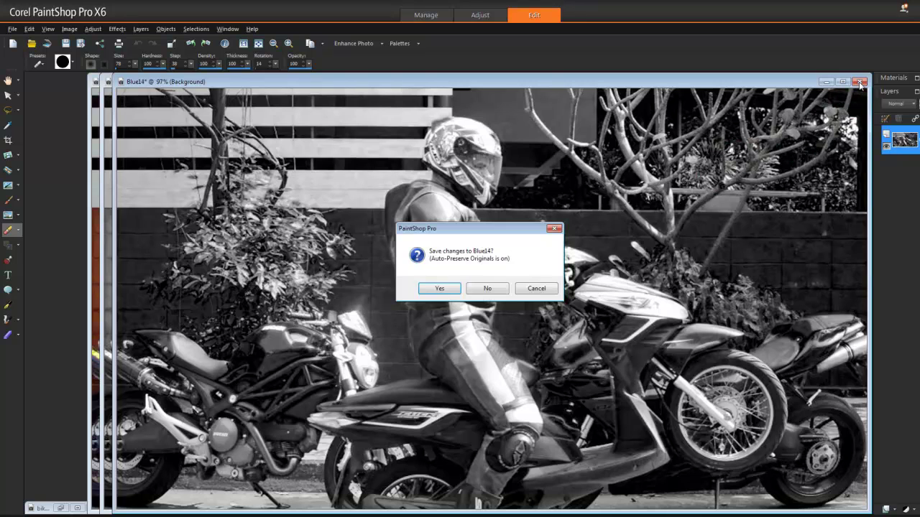
click(479, 289)
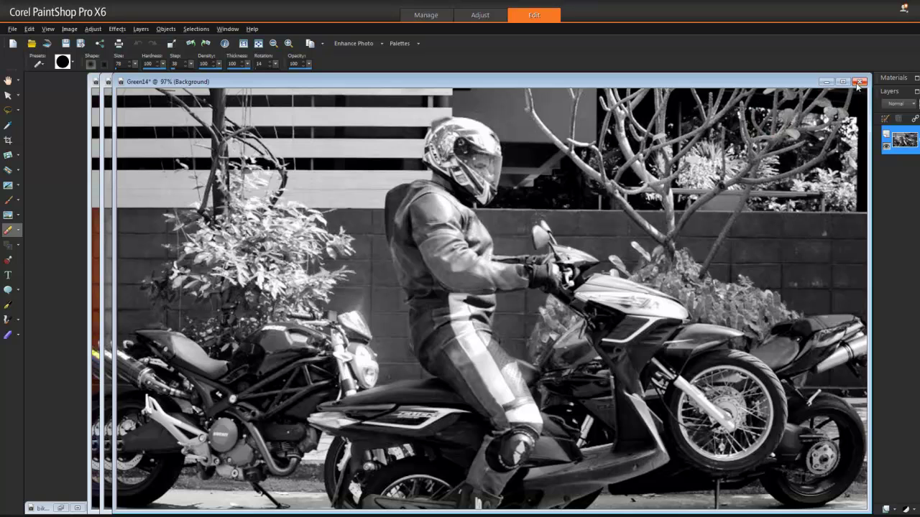
click(858, 82)
click(487, 289)
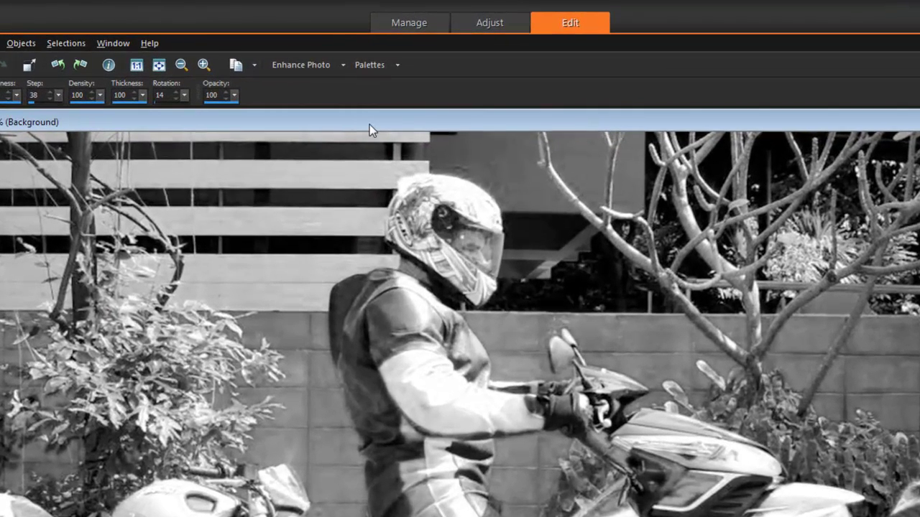
Copy the red channel image, close it unsaved, and paste it as a new layer over the colour photo
right_click(400, 87)
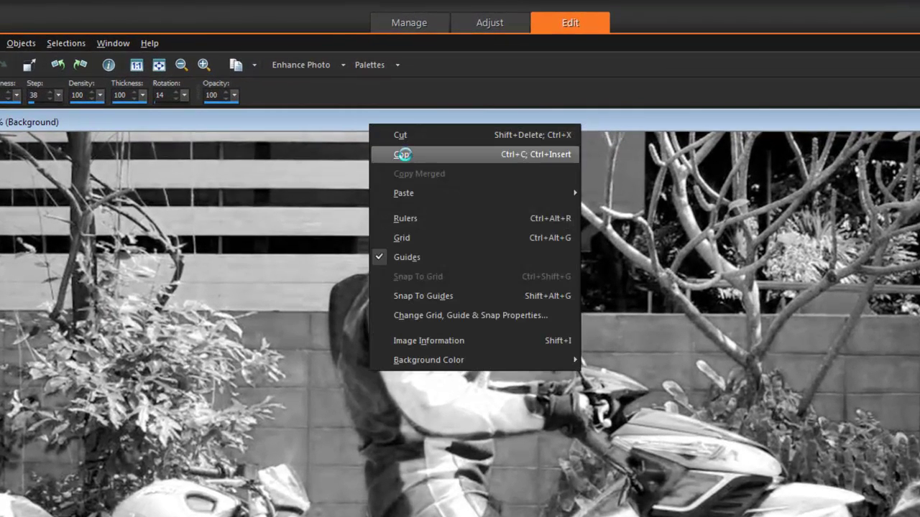
click(405, 155)
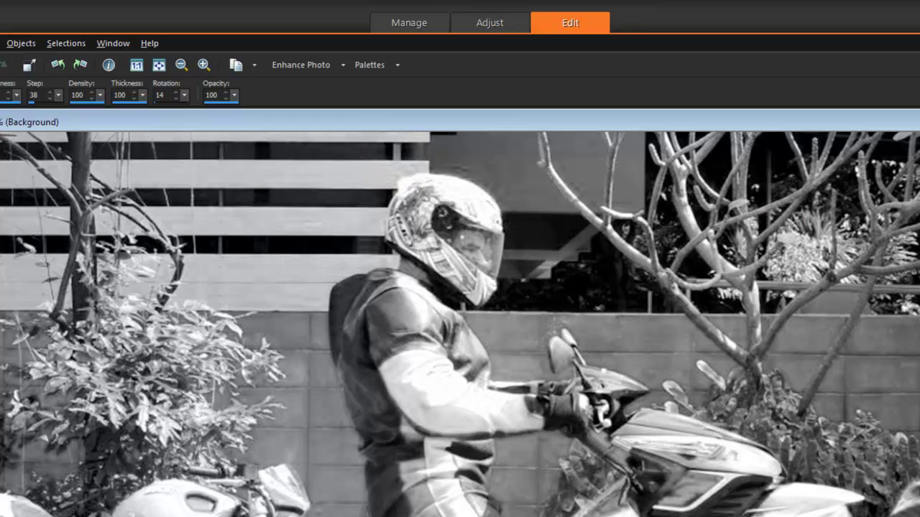
key(ctrl+F4)
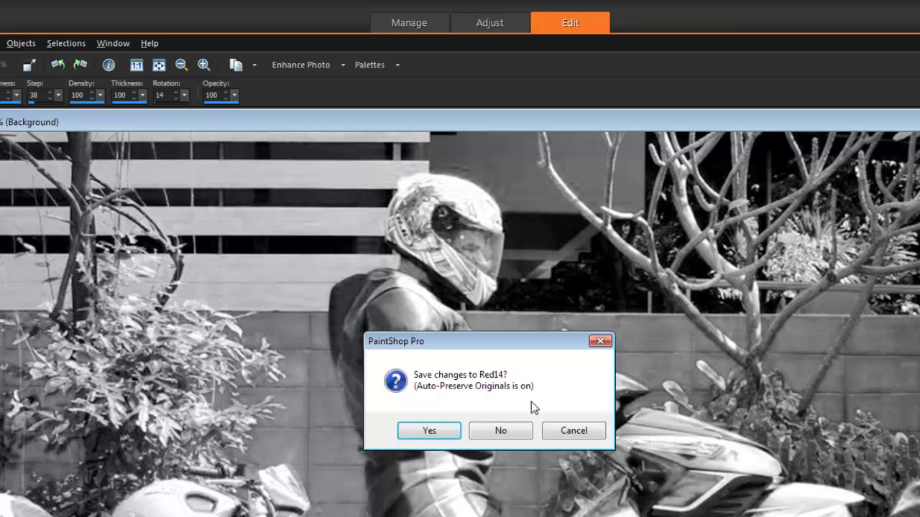
click(501, 432)
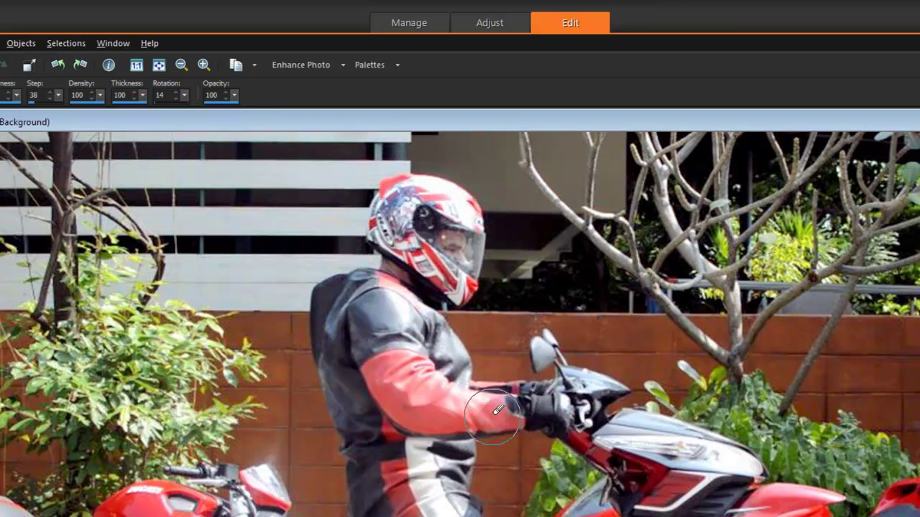
right_click(406, 130)
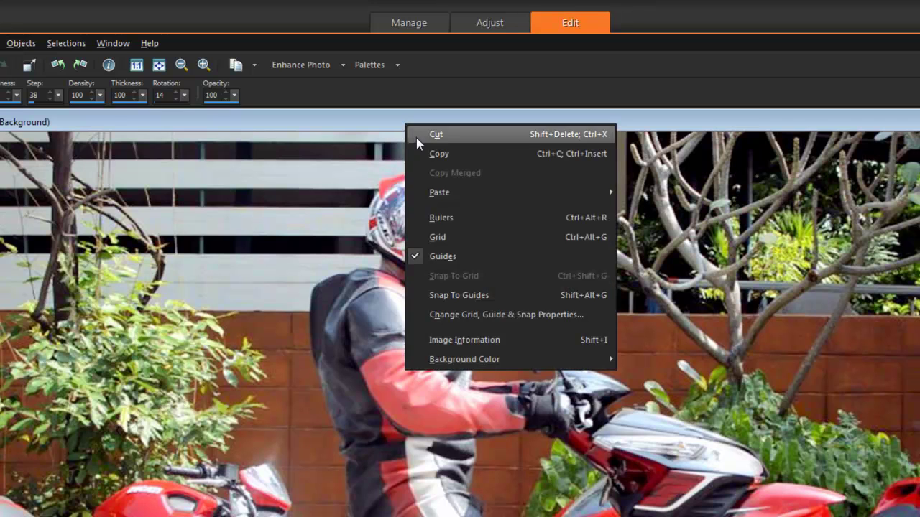
mouse_move(463, 195)
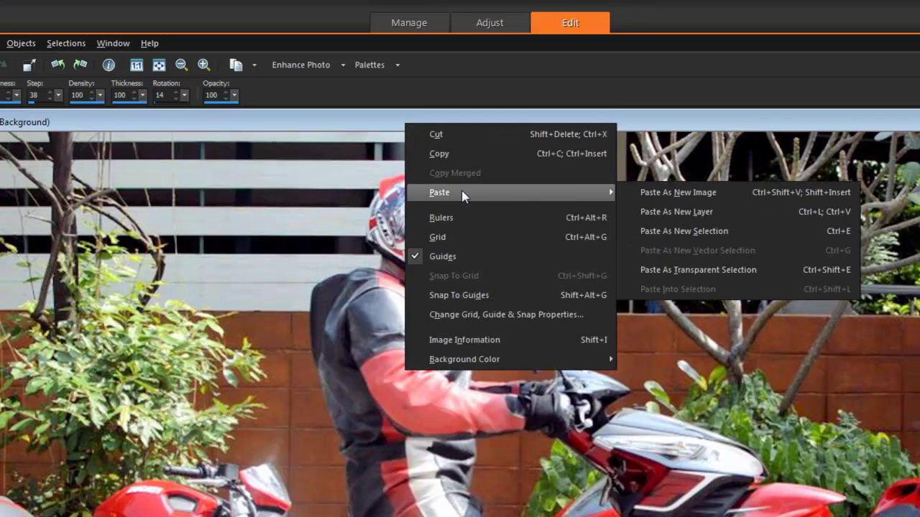
click(663, 214)
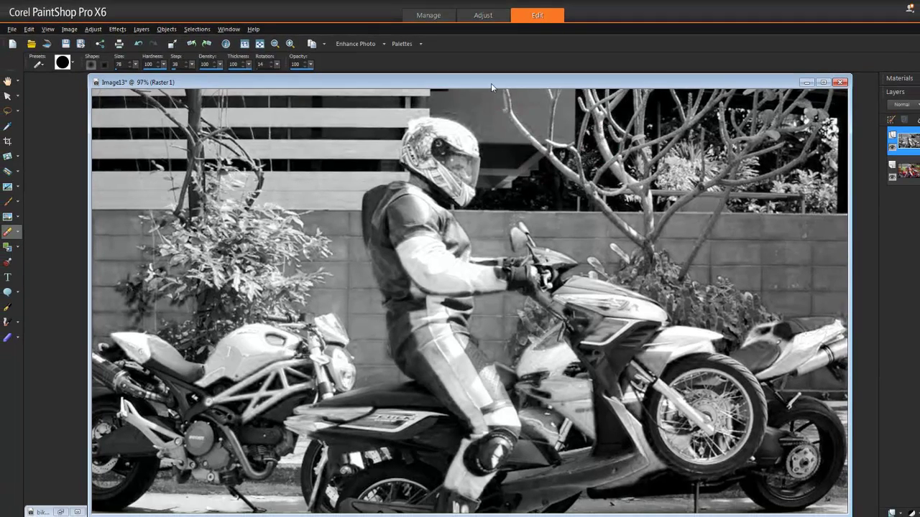
Erase the greyscale layer over the rider's sleeve, trousers and rear of the scooter with the size 78 Eraser
drag(490, 82, 489, 76)
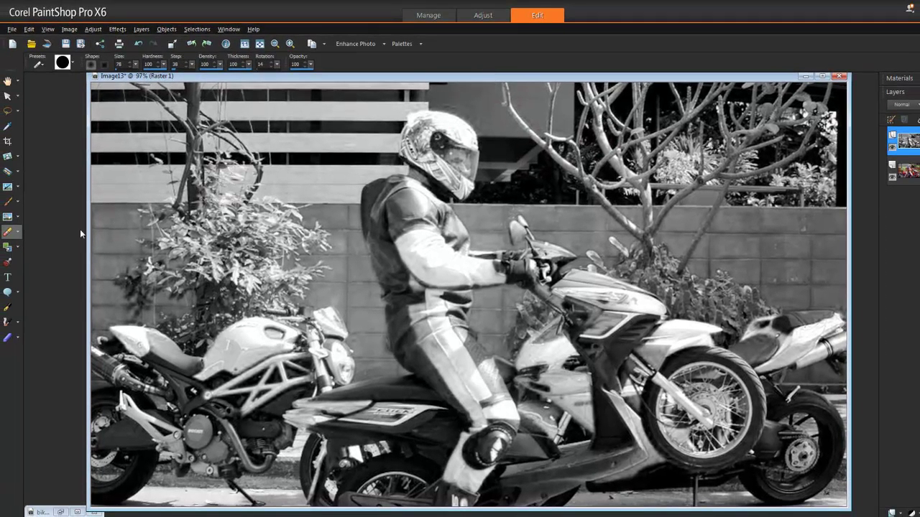
click(10, 234)
mouse_move(406, 264)
mouse_down()
mouse_move(417, 240)
mouse_move(427, 309)
mouse_move(472, 383)
mouse_move(476, 425)
mouse_move(452, 495)
mouse_move(495, 411)
mouse_move(444, 341)
mouse_move(416, 322)
mouse_move(407, 347)
mouse_move(447, 375)
mouse_move(463, 449)
mouse_move(401, 407)
mouse_move(375, 407)
mouse_move(478, 421)
mouse_move(478, 371)
mouse_move(449, 336)
mouse_move(410, 223)
mouse_move(429, 270)
mouse_up()
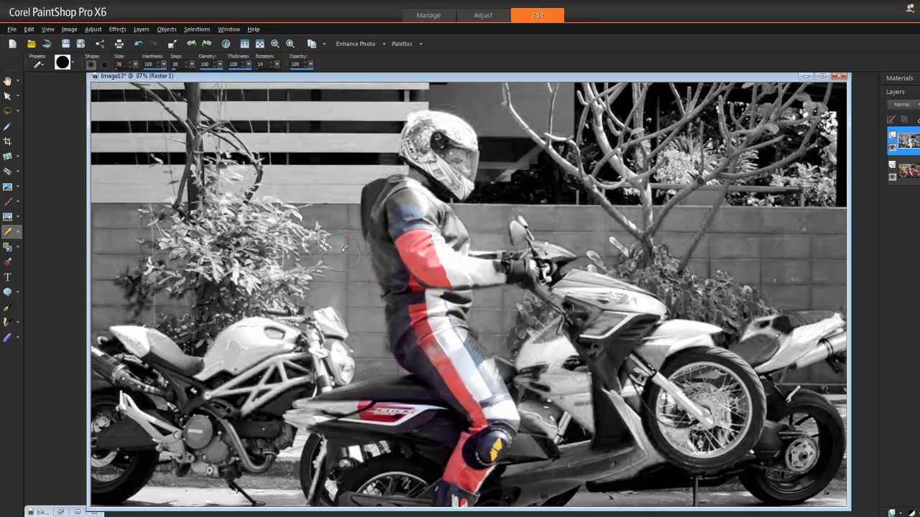
click(12, 29)
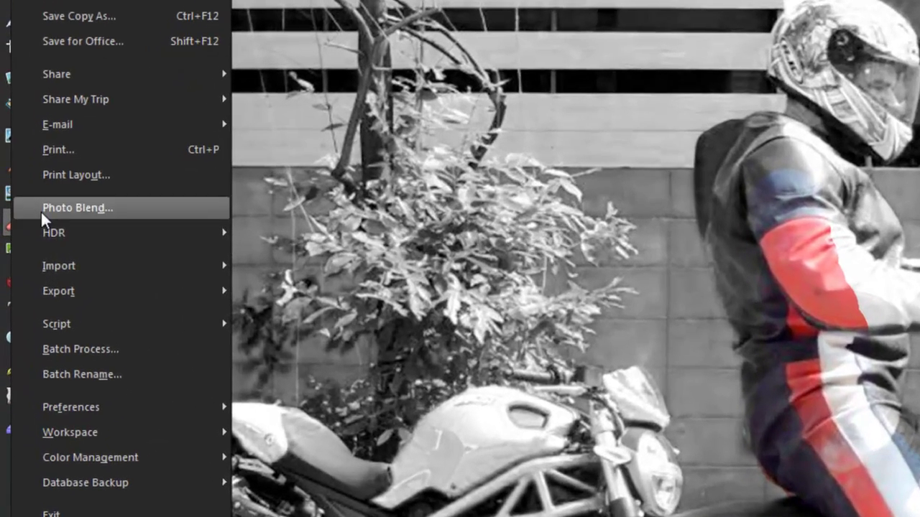
mouse_move(52, 267)
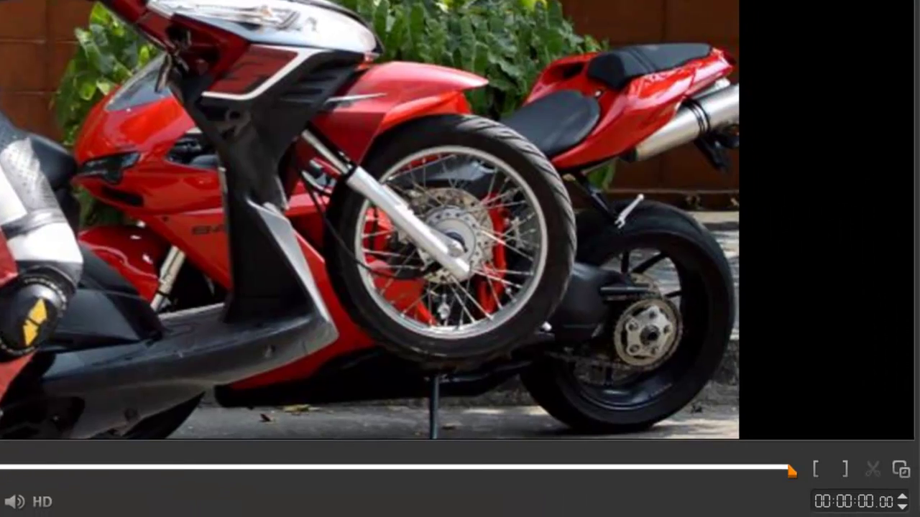
Switch back to VideoStudio, return the preview to its normal size and import bikeBW.jpg into the media library
click(901, 470)
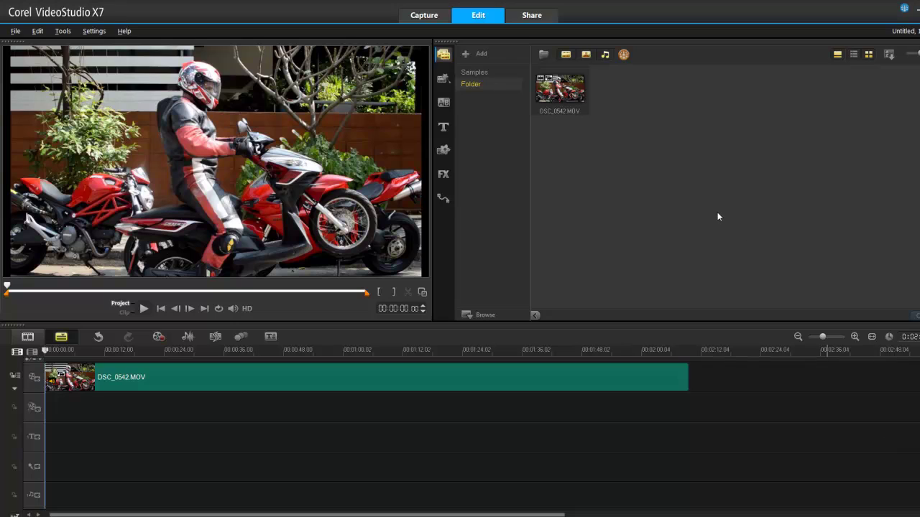
click(544, 54)
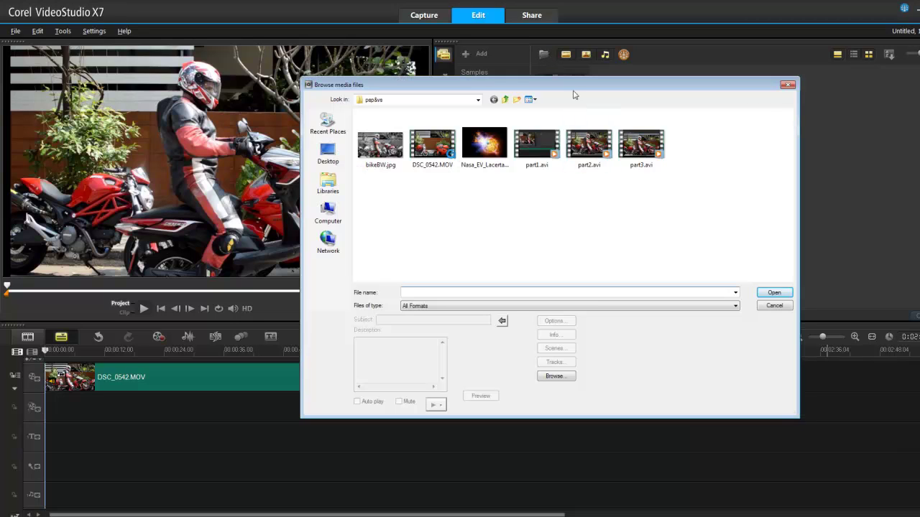
double_click(379, 151)
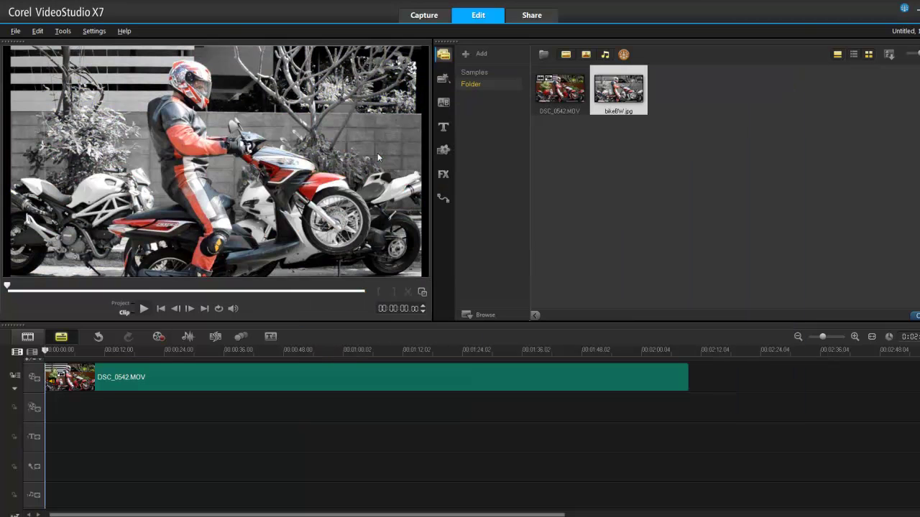
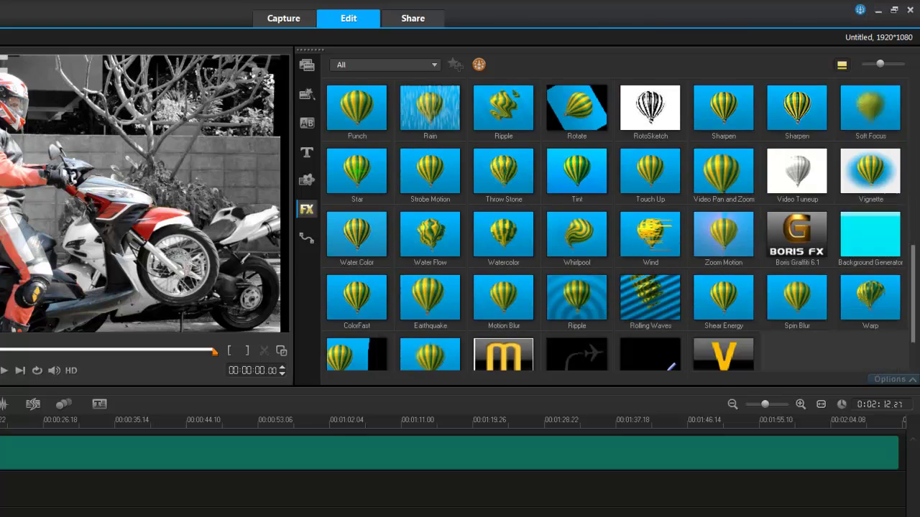
Apply the Zoom Motion filter to the still on the timeline and customize it with a keyframe at 00:00:00:12 and speed 1
drag(696, 262, 65, 454)
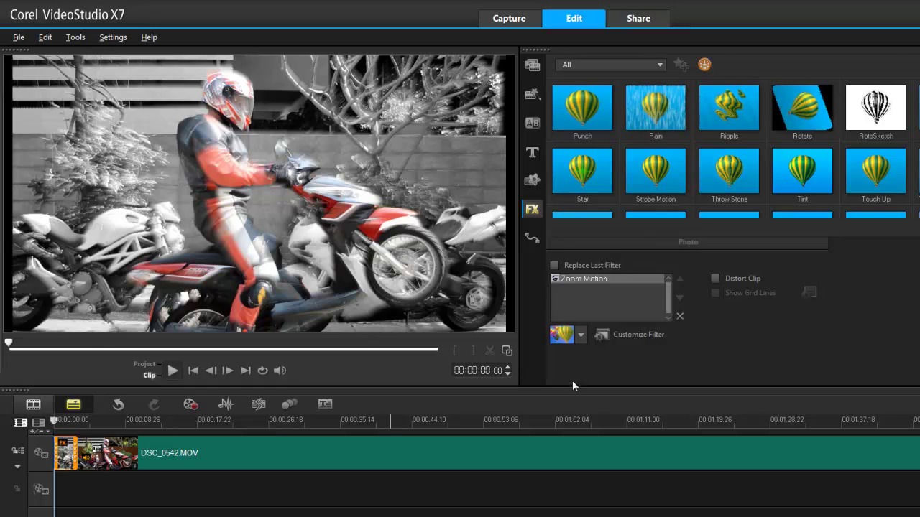
click(646, 336)
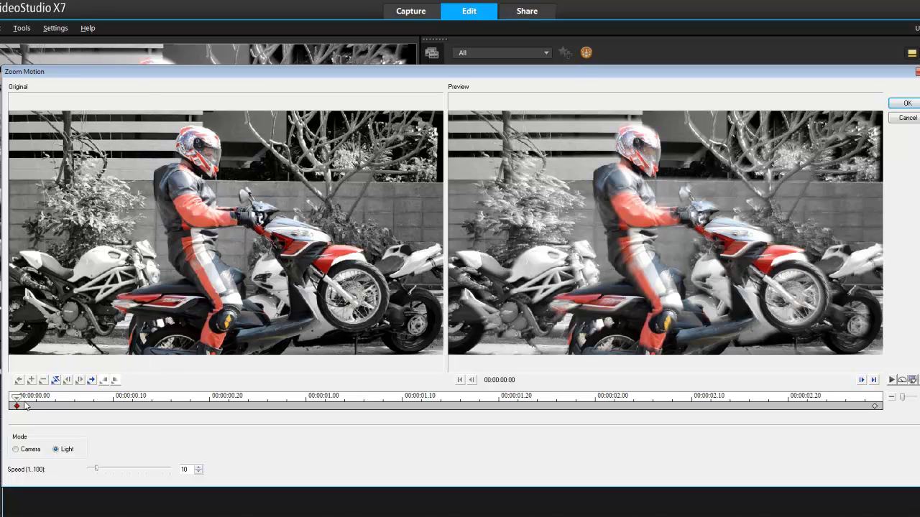
drag(20, 401, 136, 397)
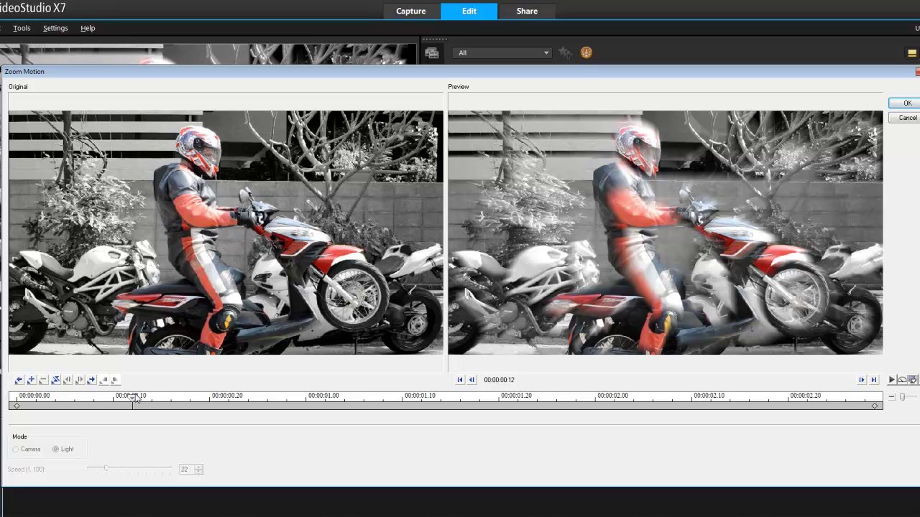
click(31, 380)
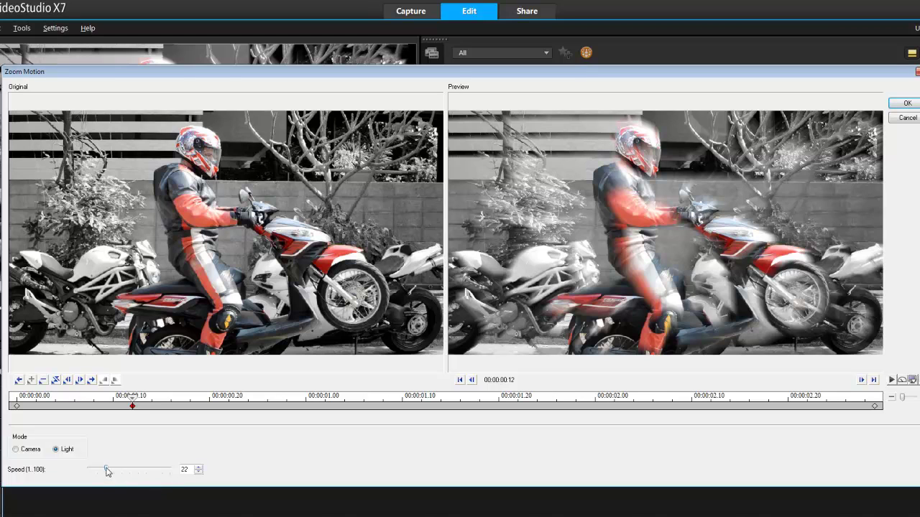
drag(106, 471, 92, 471)
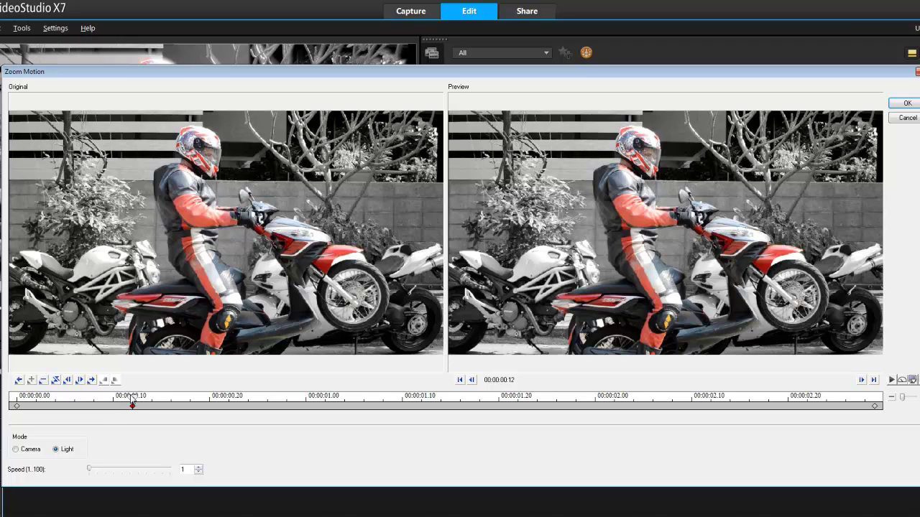
Set the speed of the first Zoom Motion keyframe to 2, check the effect along the timeline, and accept the filter settings
click(15, 406)
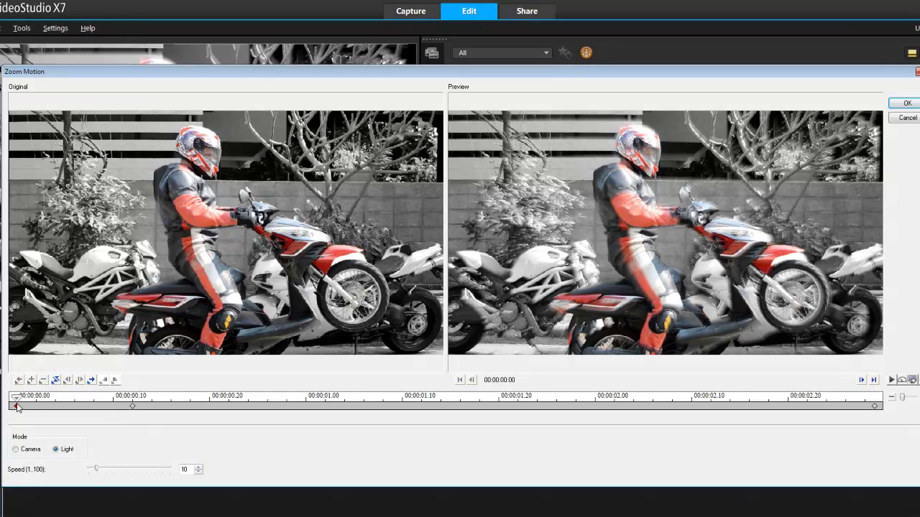
drag(97, 471, 90, 470)
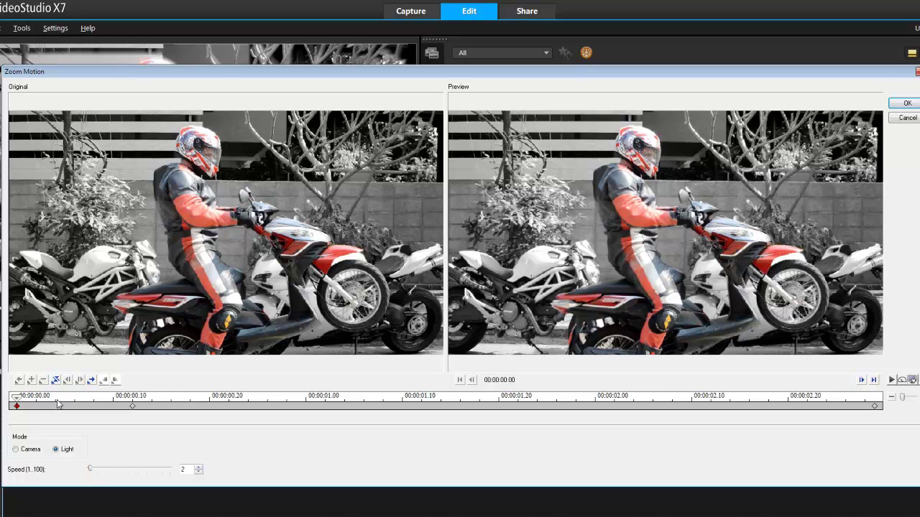
click(25, 402)
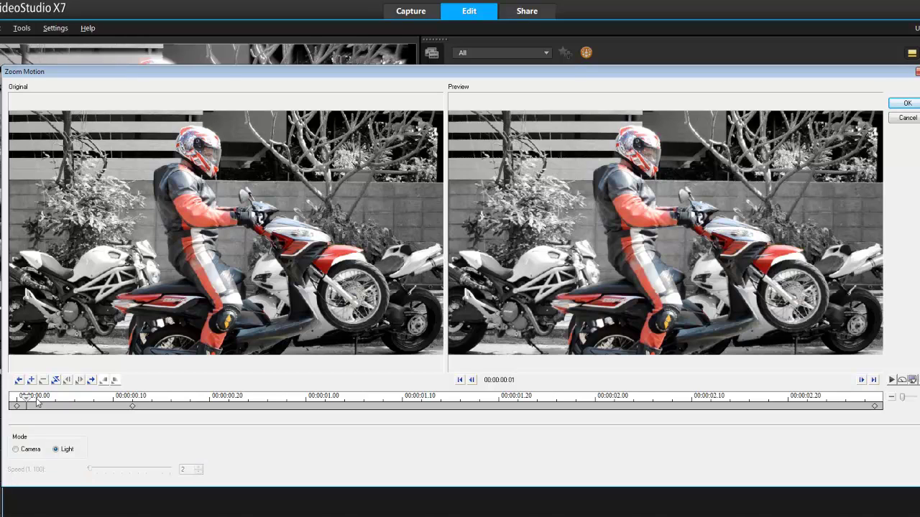
click(132, 406)
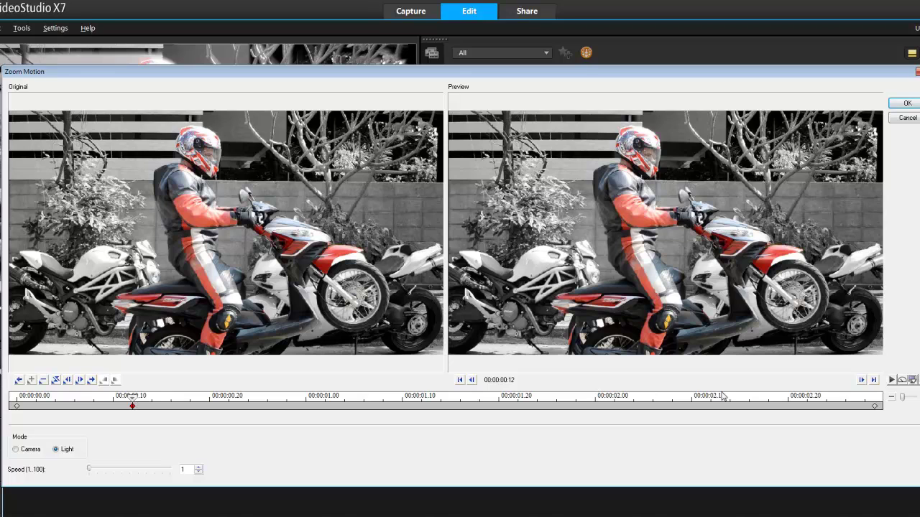
drag(146, 407, 254, 414)
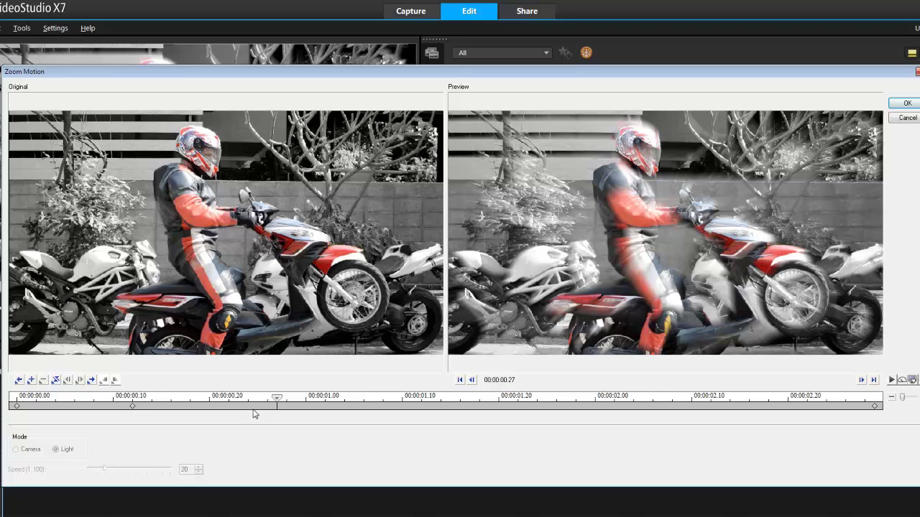
click(907, 105)
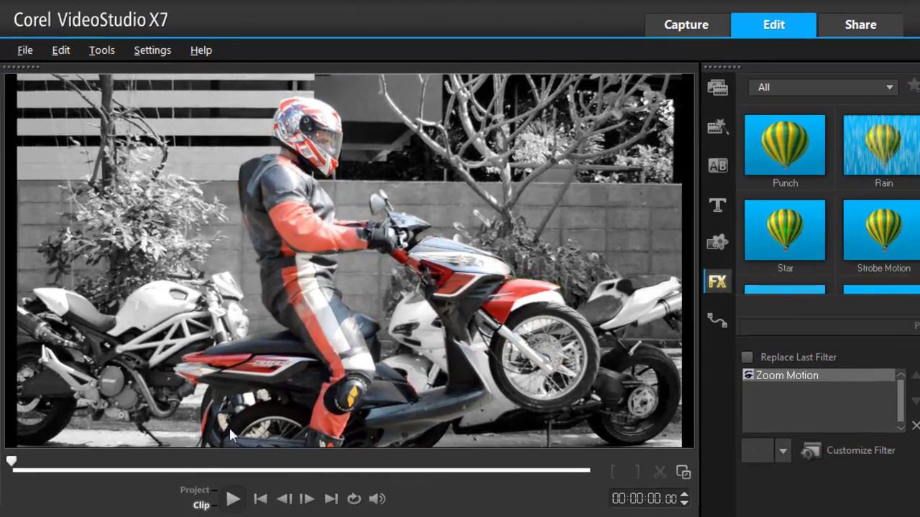
Play the whole project from the start to review the still's transition into the video, and pause playback
click(192, 491)
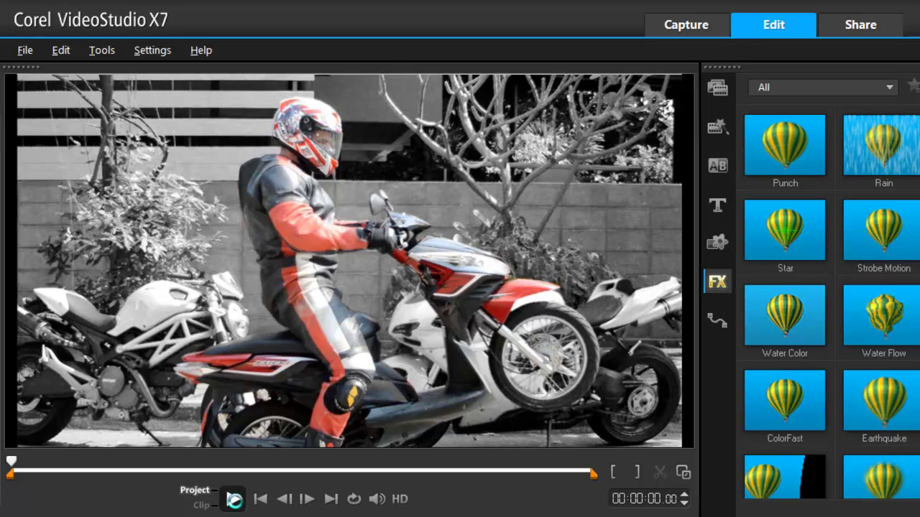
click(234, 500)
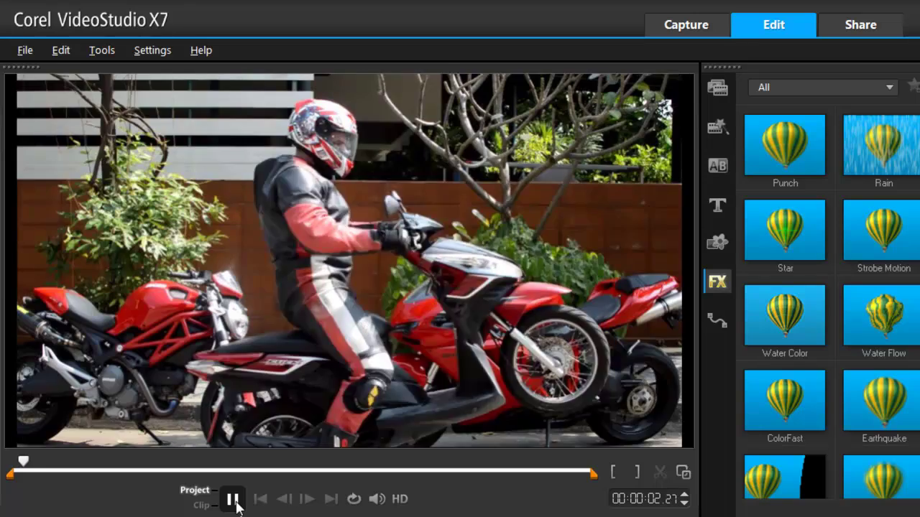
click(234, 501)
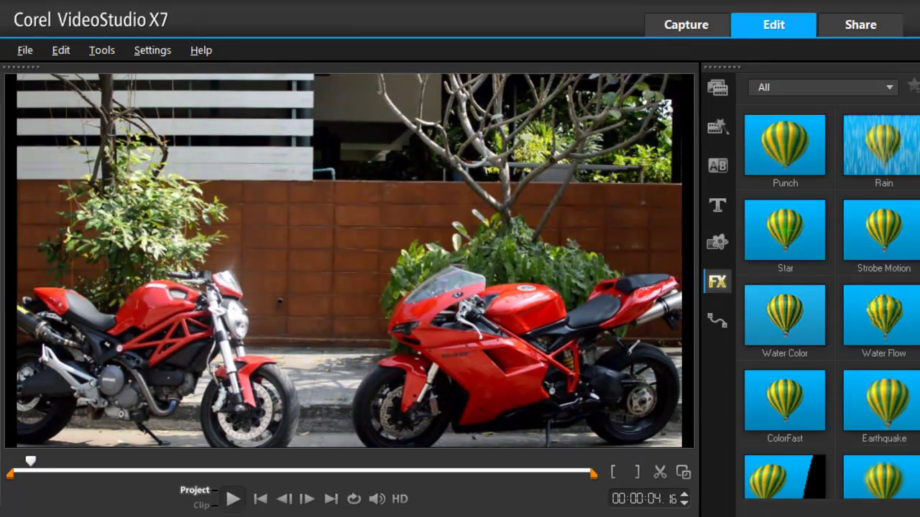